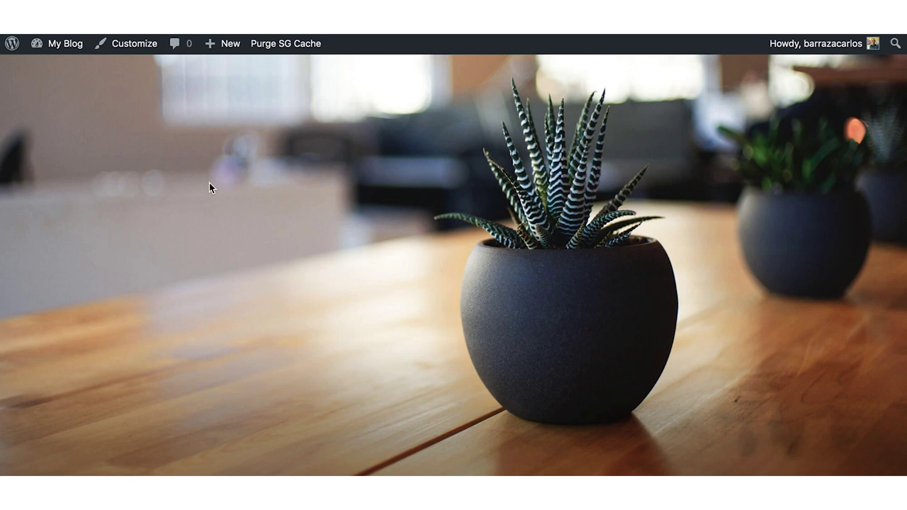
# - Go from the WordPress dashboard to the Plugins > Add New page
pyautogui.scroll(-15, 209, 183)
pyautogui.scroll(-5, 210, 187)
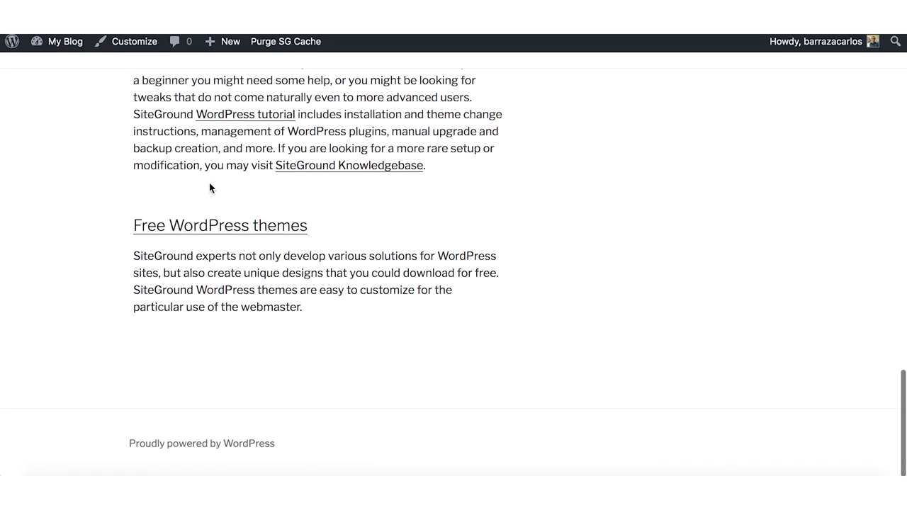
pyautogui.scroll(20, 209, 187)
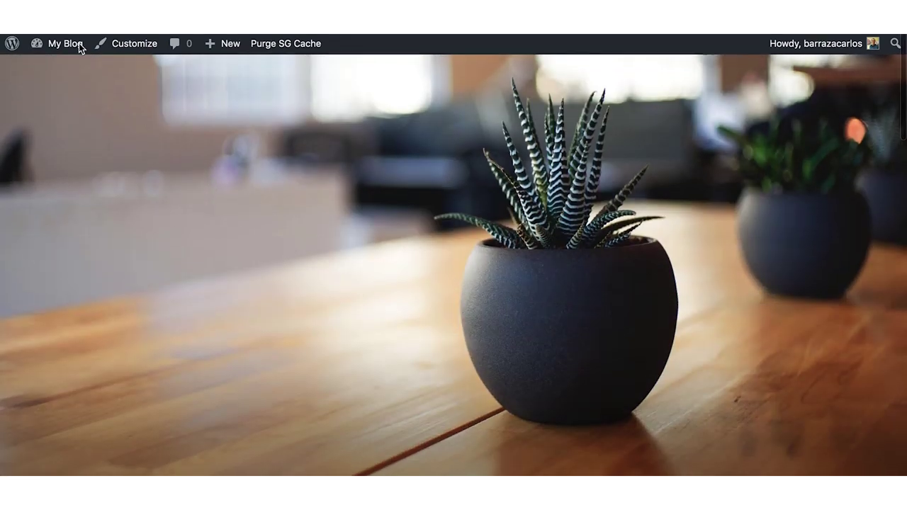
pyautogui.moveTo(64, 45)
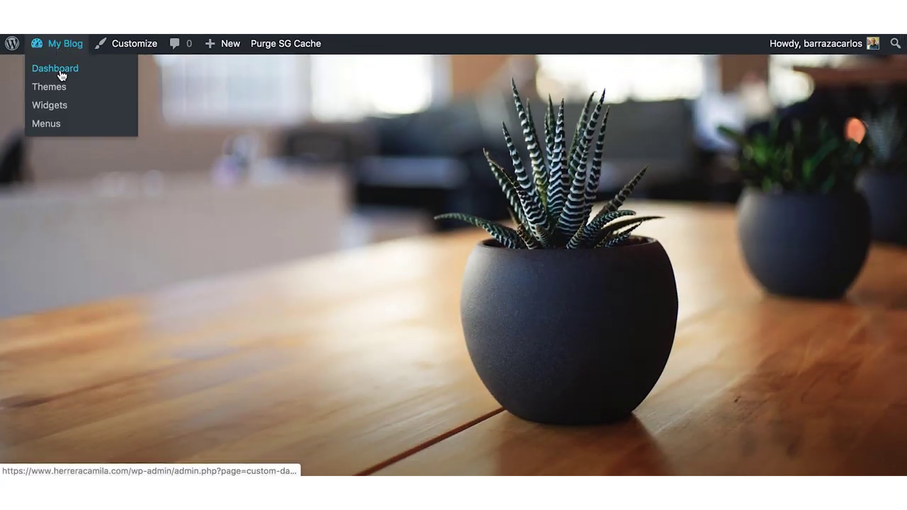
pyautogui.click(62, 74)
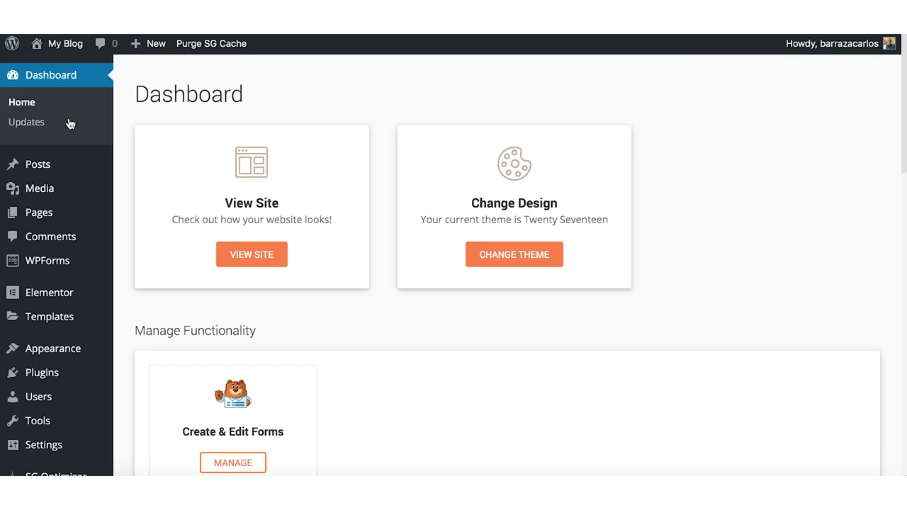
pyautogui.moveTo(74, 376)
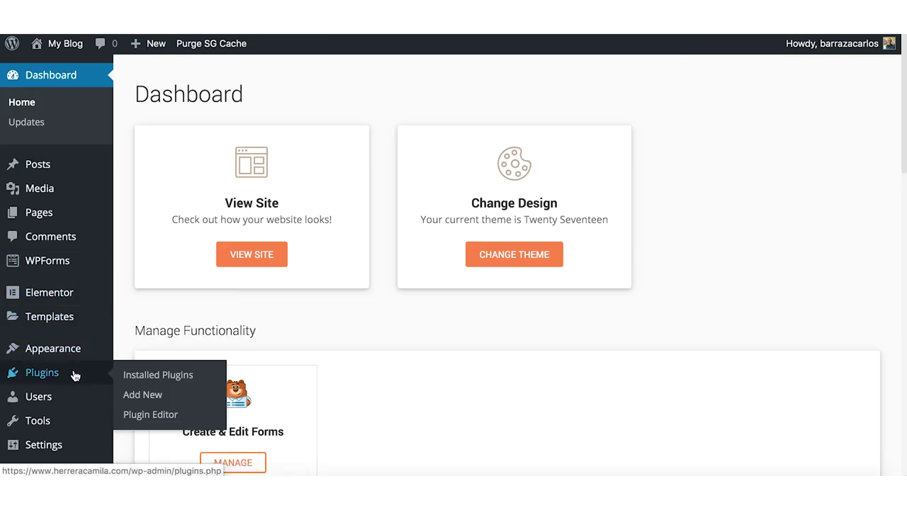
pyautogui.click(143, 395)
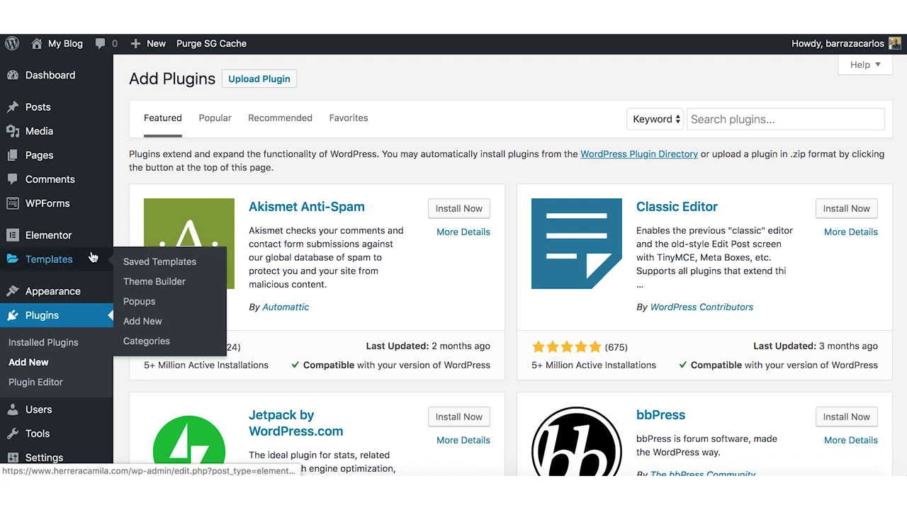
# - Search the plugin directory for 'env', then install and activate Envato Elements
pyautogui.click(743, 114)
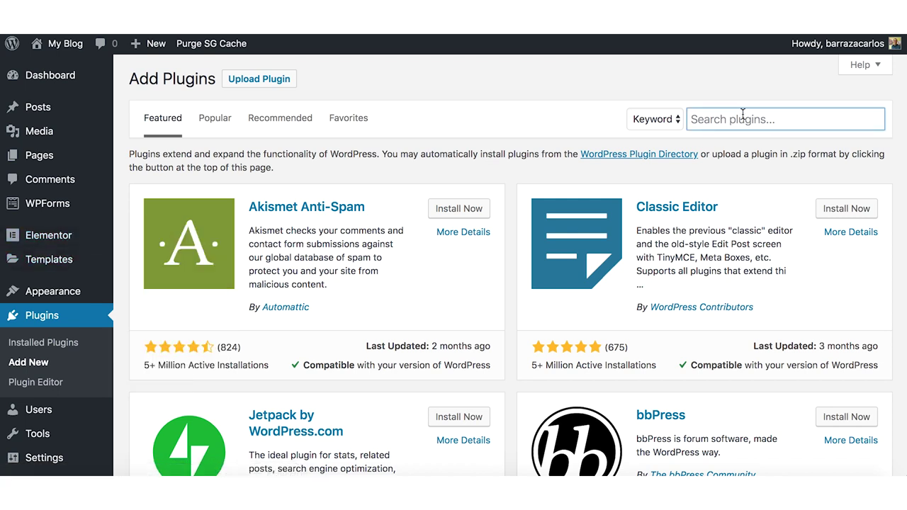
pyautogui.write('envato elements')
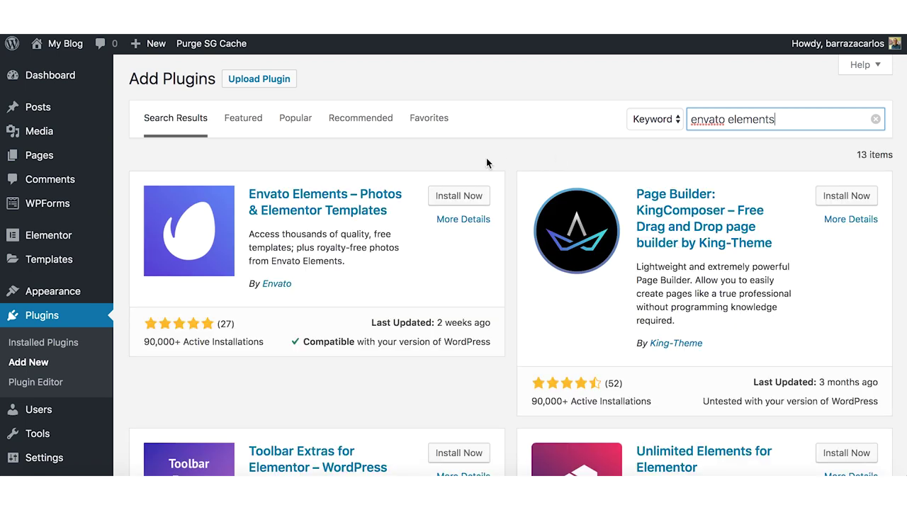
pyautogui.click(436, 198)
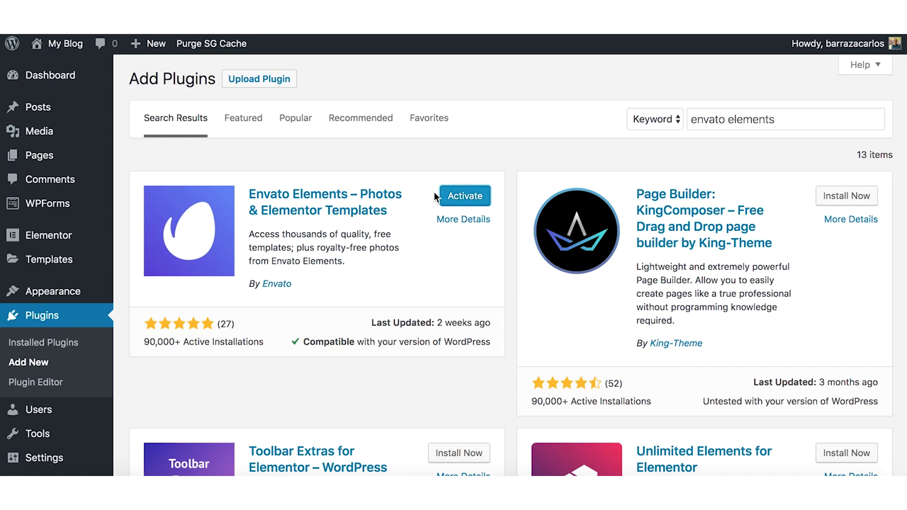
pyautogui.click(452, 197)
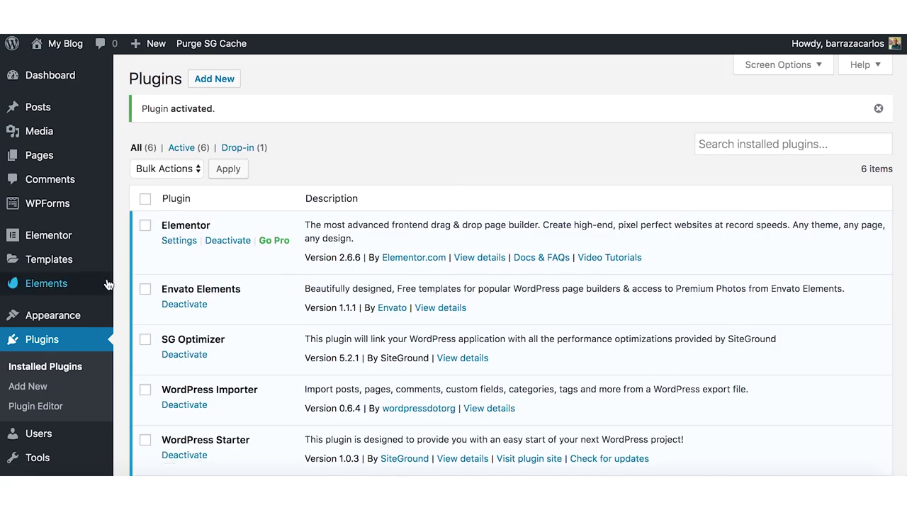
# - Open Elements from the sidebar and accept the terms to reach its Template Kits page
pyautogui.scroll(-3, 70, 299)
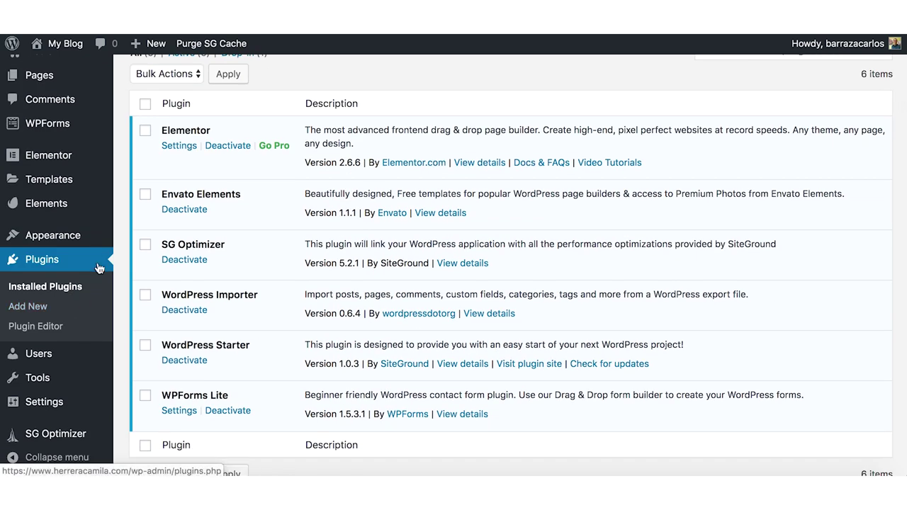
pyautogui.click(60, 209)
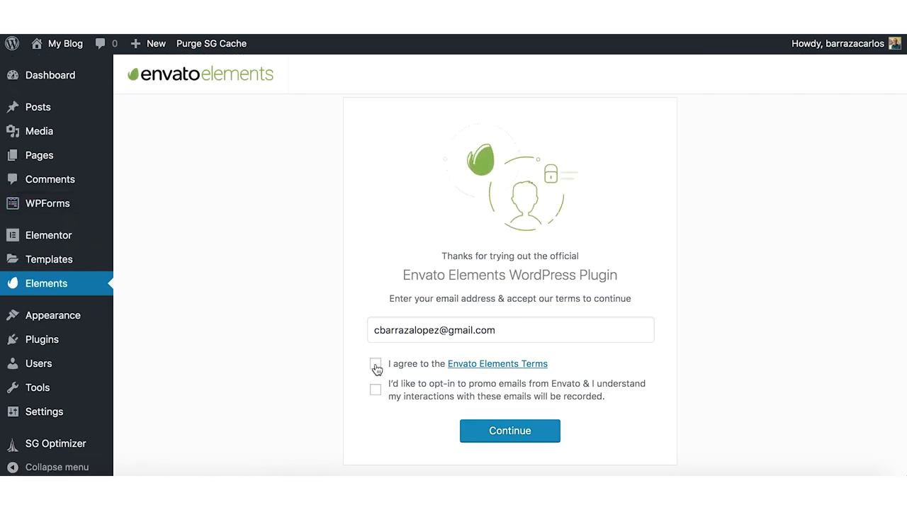
pyautogui.click(517, 429)
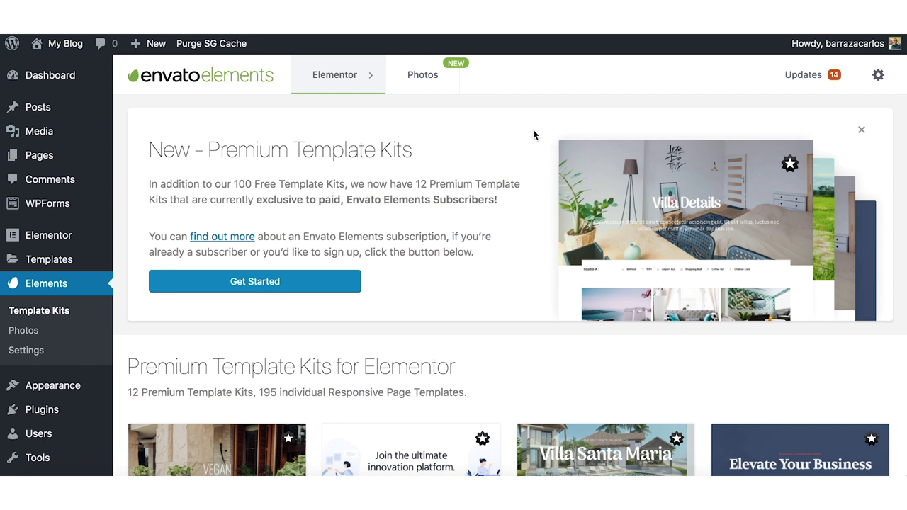
# - Scroll down through the Premium Template Kits library
pyautogui.scroll(-2, 425, 257)
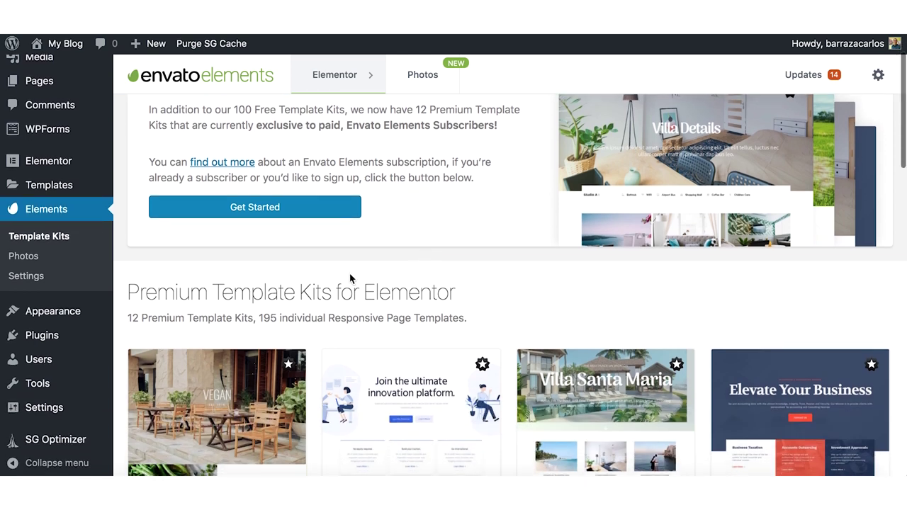
pyautogui.scroll(-2, 379, 269)
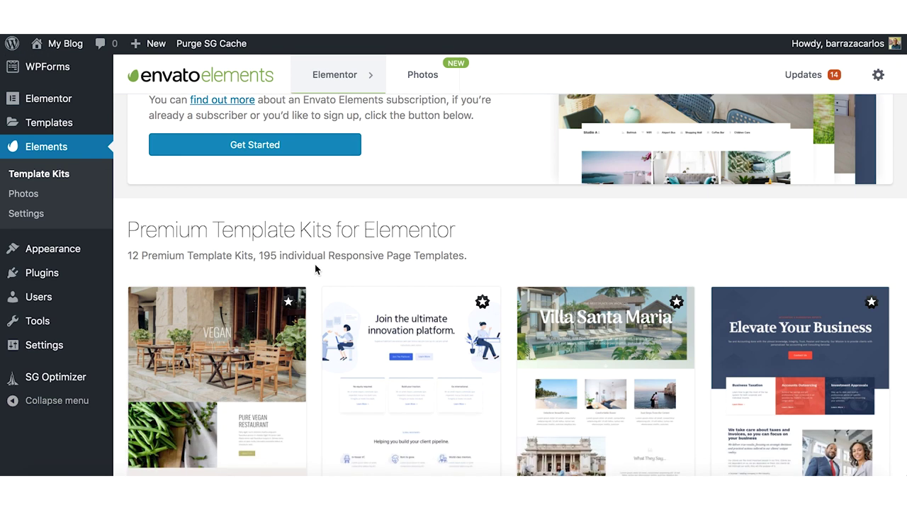
pyautogui.scroll(-2, 312, 288)
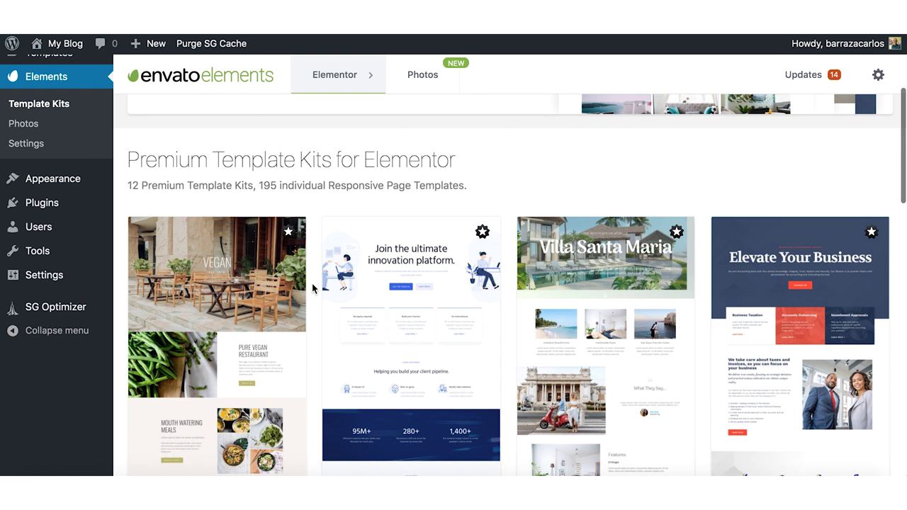
pyautogui.scroll(-3, 312, 288)
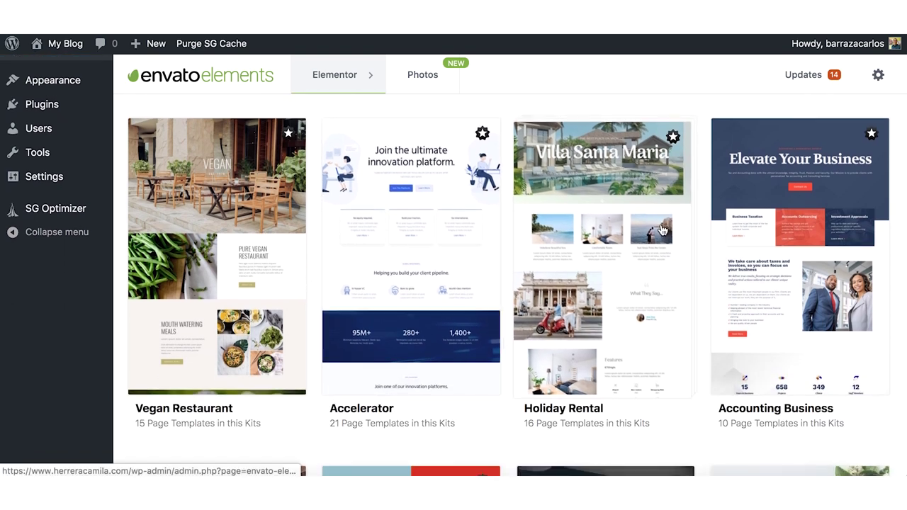
pyautogui.scroll(-15, 666, 213)
pyautogui.scroll(-5, 661, 229)
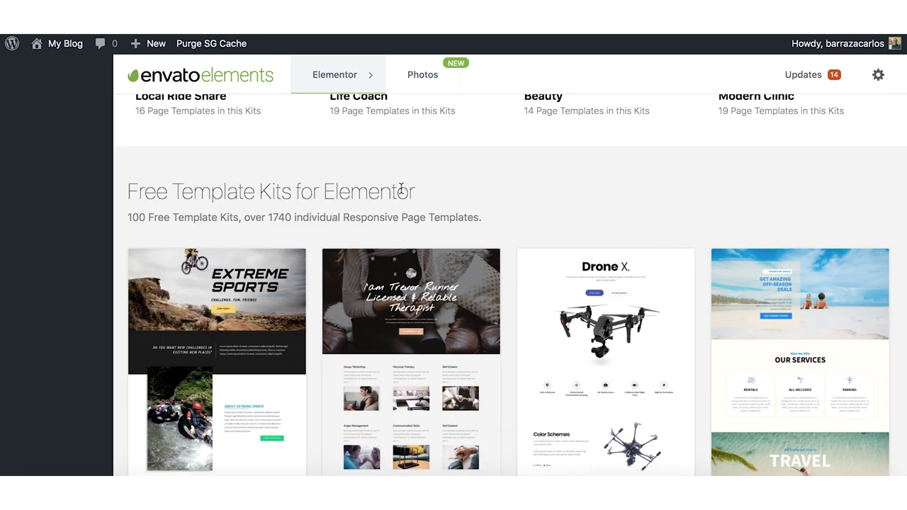
pyautogui.scroll(-10, 507, 178)
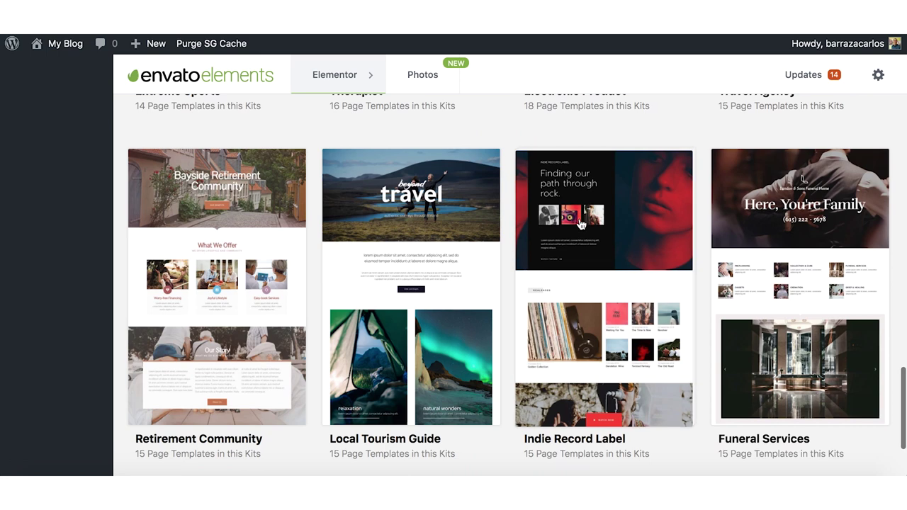
pyautogui.scroll(-4, 723, 347)
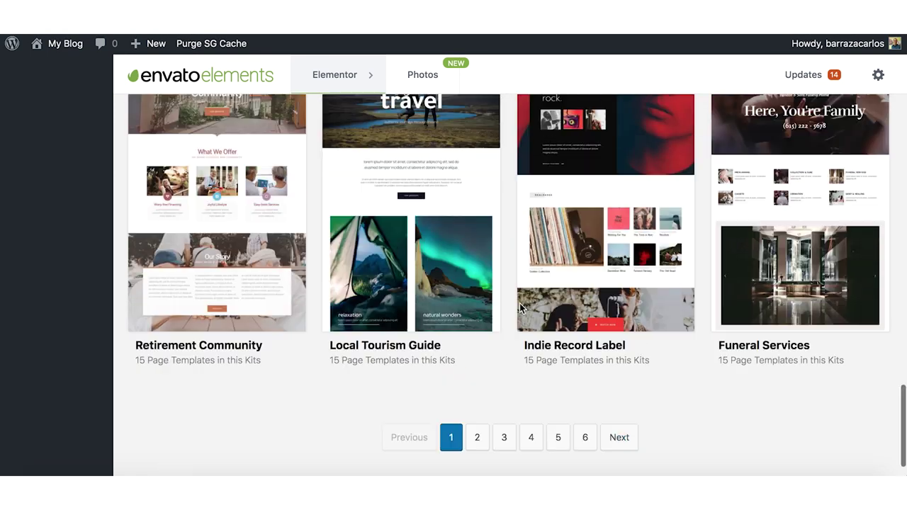
# - Return to the top, close the Premium Template Kits banner, and open the kit category list
pyautogui.moveTo(904, 395); pyautogui.dragTo(905, 134)
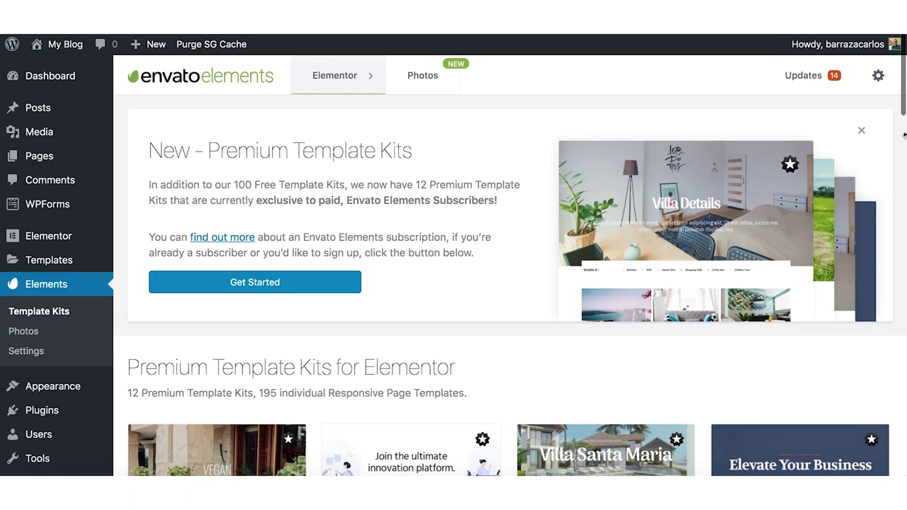
pyautogui.click(862, 132)
pyautogui.click(201, 126)
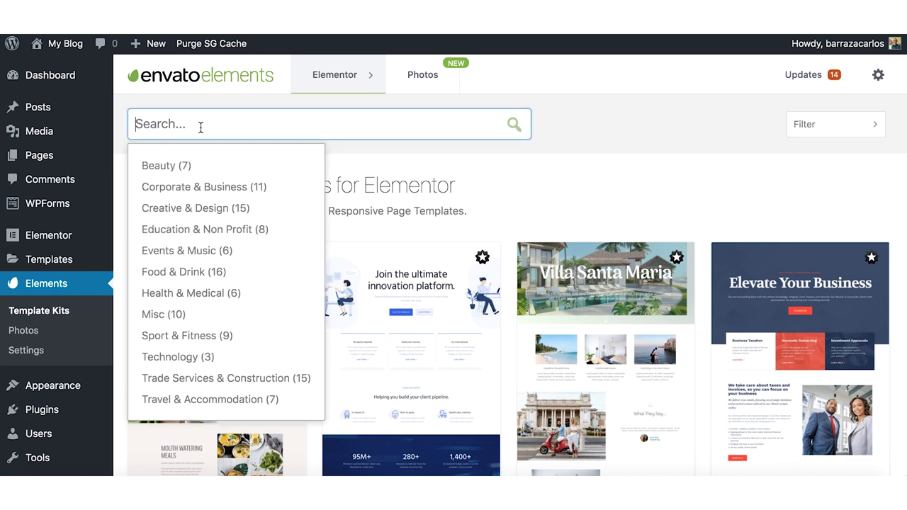
# - Filter the template kits to the Creative & Design category and browse them
pyautogui.click(192, 210)
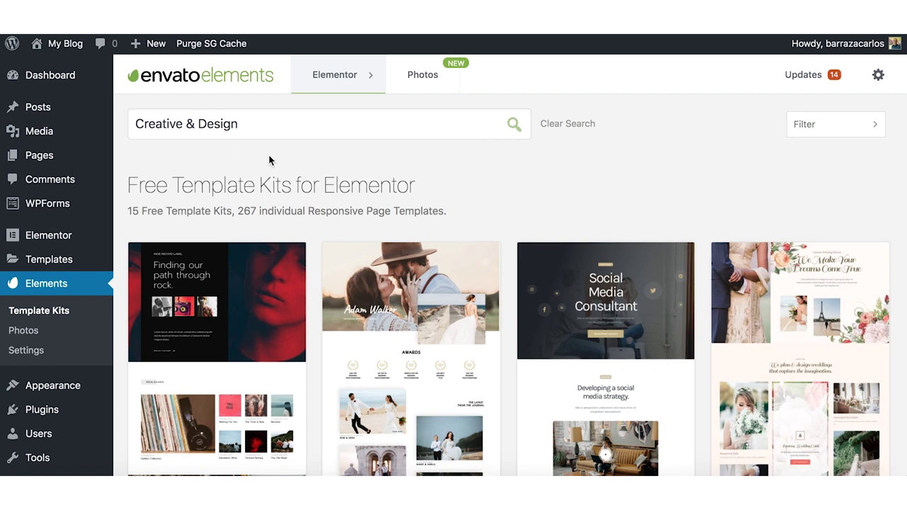
pyautogui.scroll(-3, 298, 192)
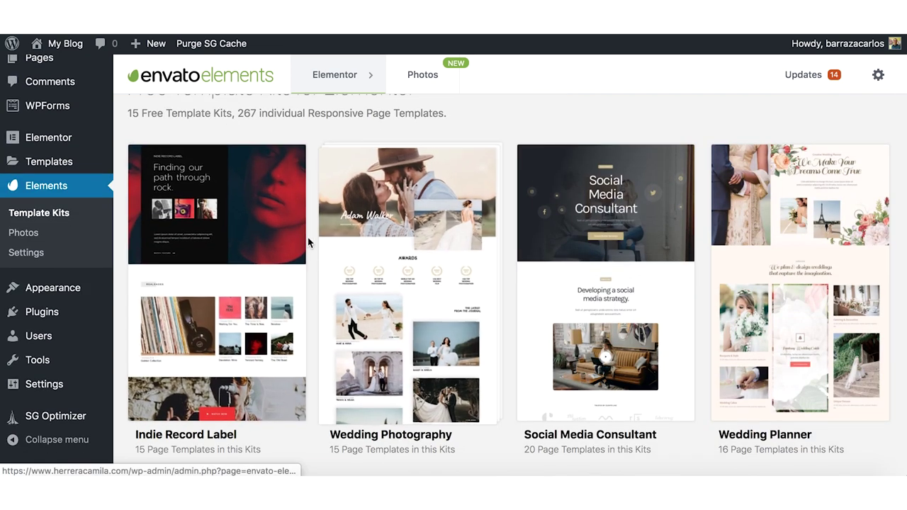
pyautogui.scroll(-2, 466, 274)
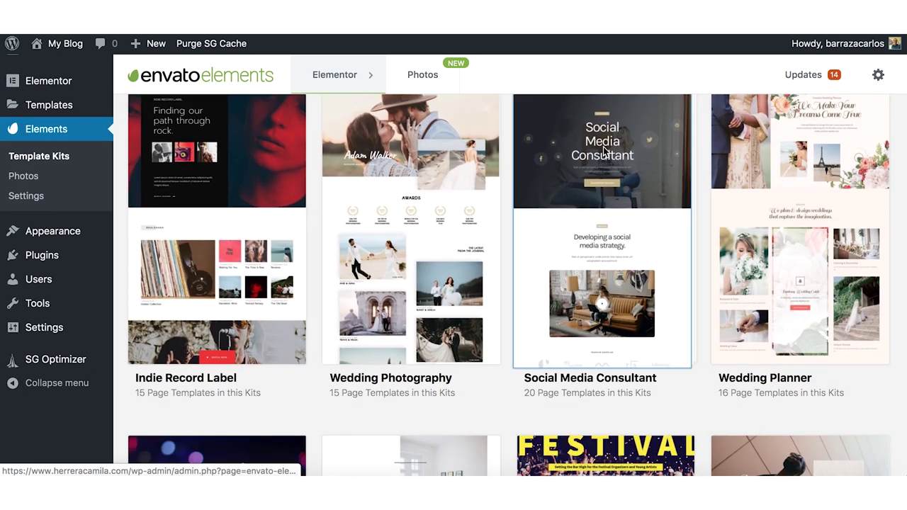
# - Open the Social Media Consultant kit and look through its 20 page templates
pyautogui.click(603, 151)
pyautogui.scroll(-5, 404, 259)
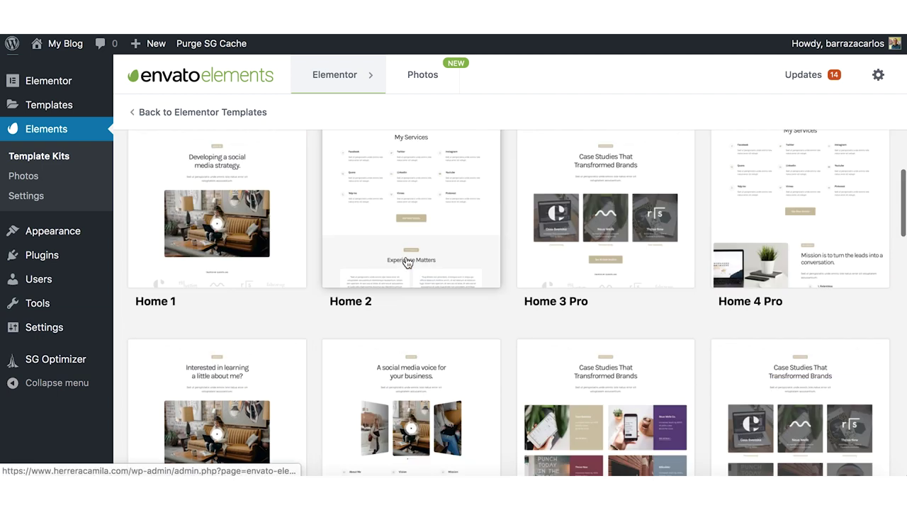
pyautogui.scroll(1, 354, 181)
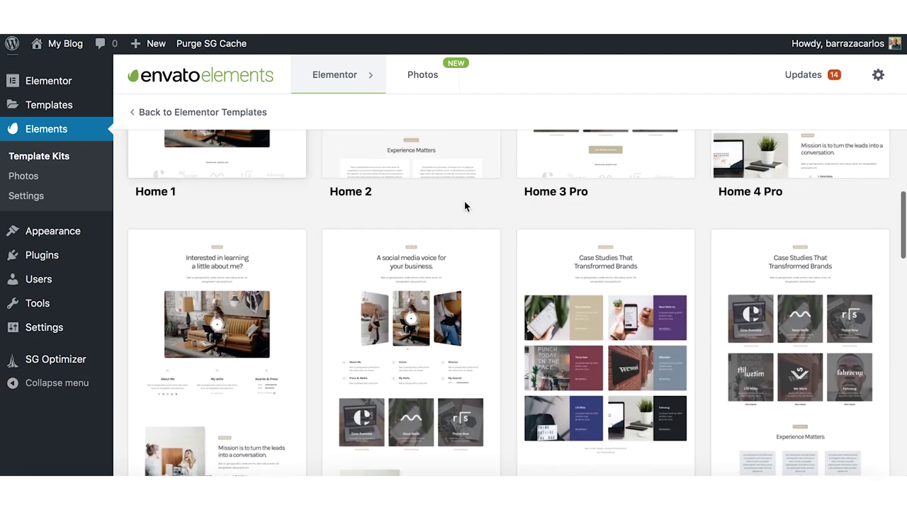
pyautogui.scroll(-2, 650, 227)
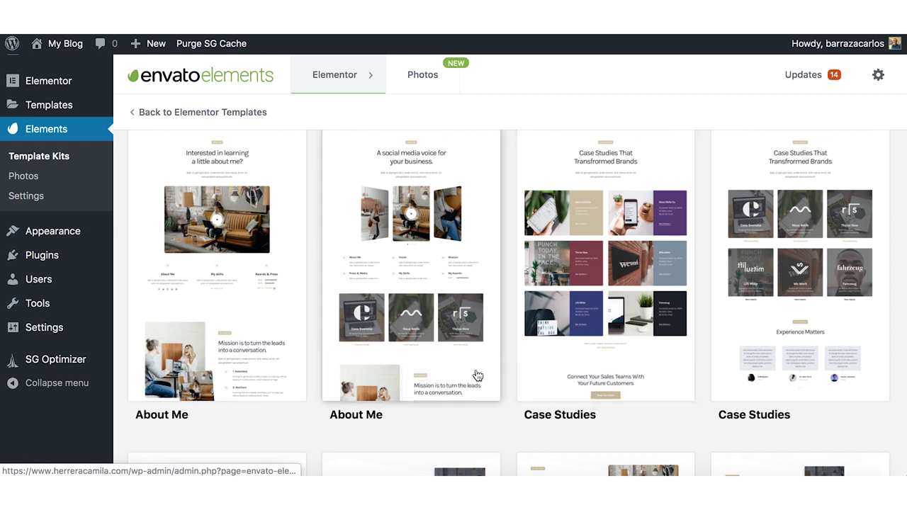
pyautogui.scroll(-2, 468, 352)
pyautogui.scroll(-2, 472, 353)
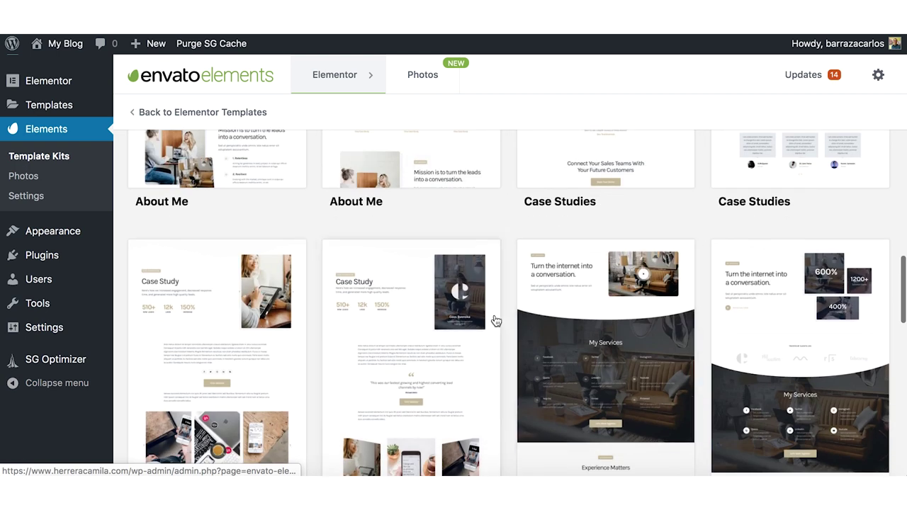
pyautogui.scroll(-4, 494, 320)
pyautogui.scroll(-5, 494, 319)
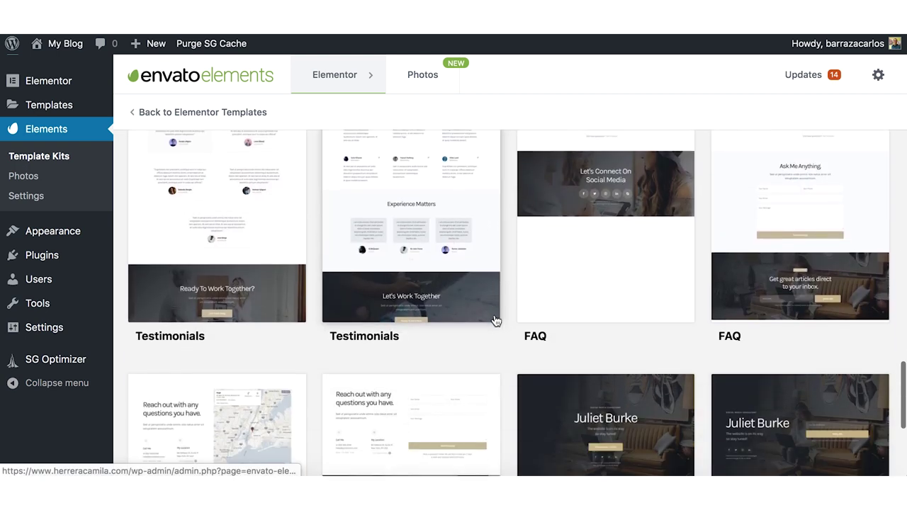
pyautogui.scroll(2, 492, 239)
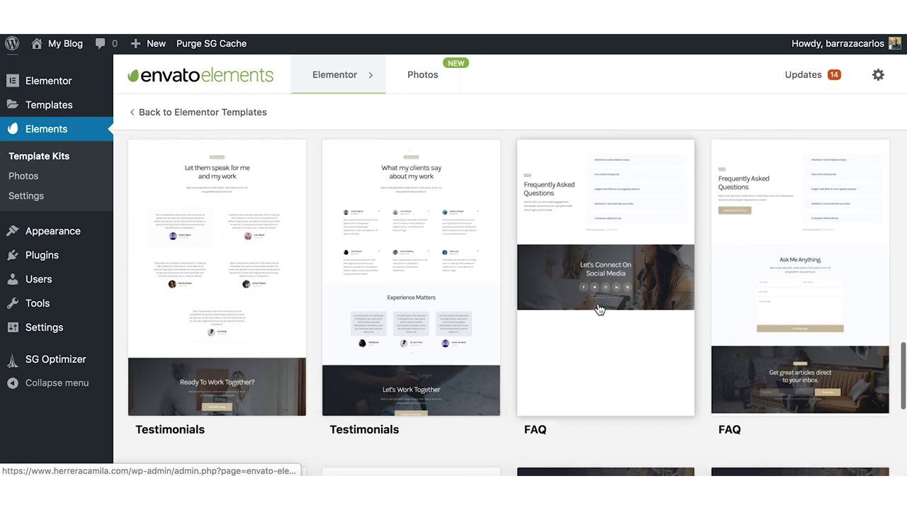
pyautogui.scroll(8, 502, 222)
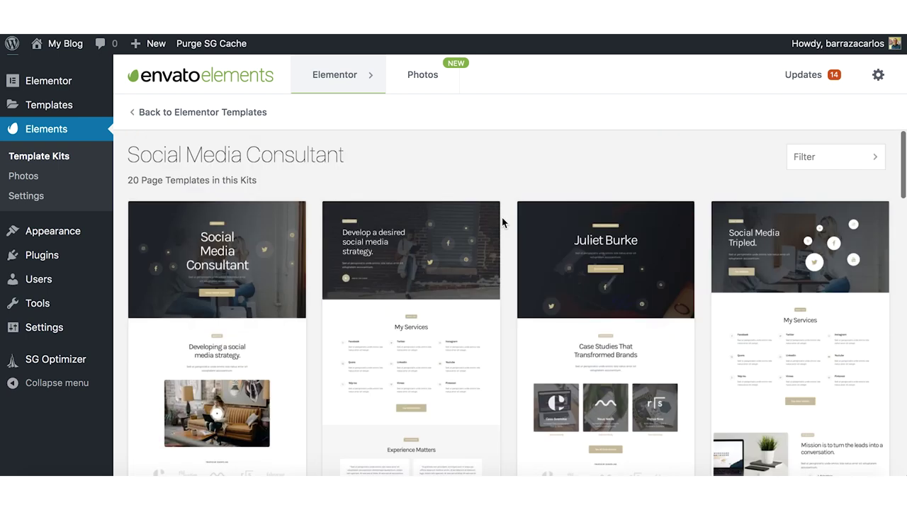
# - Import the Home 1 template into the library, then go back to the Free Template Kits list
pyautogui.click(219, 282)
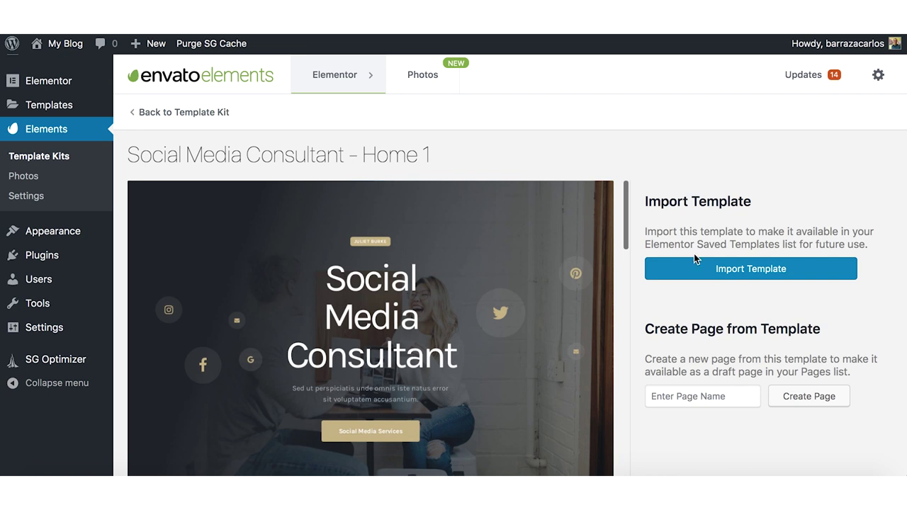
pyautogui.click(695, 275)
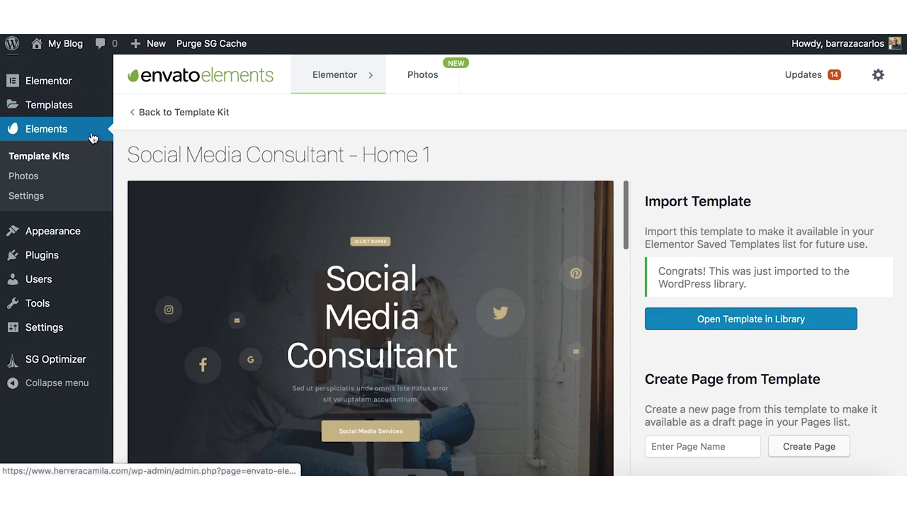
pyautogui.click(134, 112)
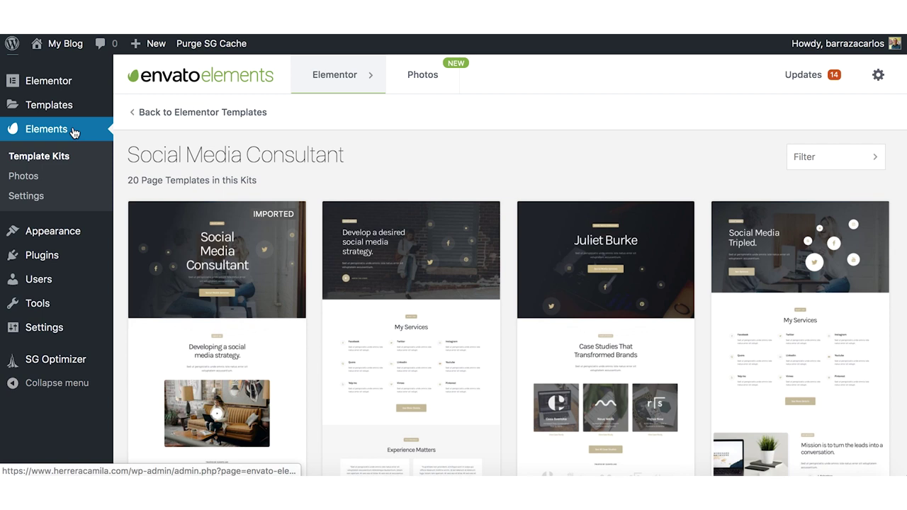
pyautogui.click(133, 112)
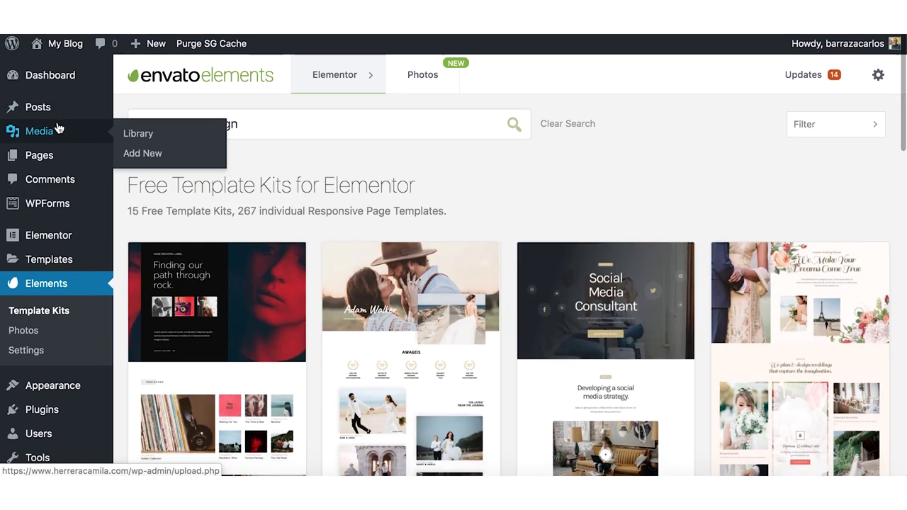
# - Add a new page titled 'Sample' and open it in Elementor
pyautogui.click(61, 157)
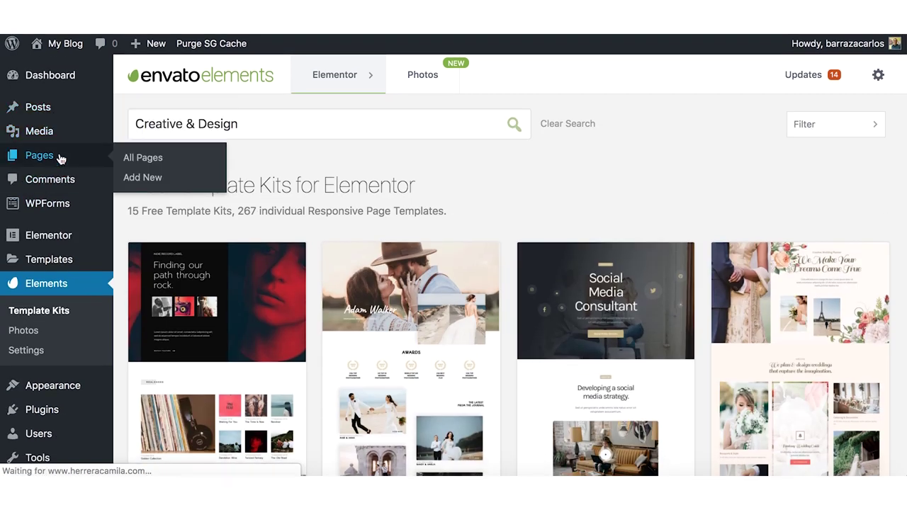
pyautogui.click(210, 82)
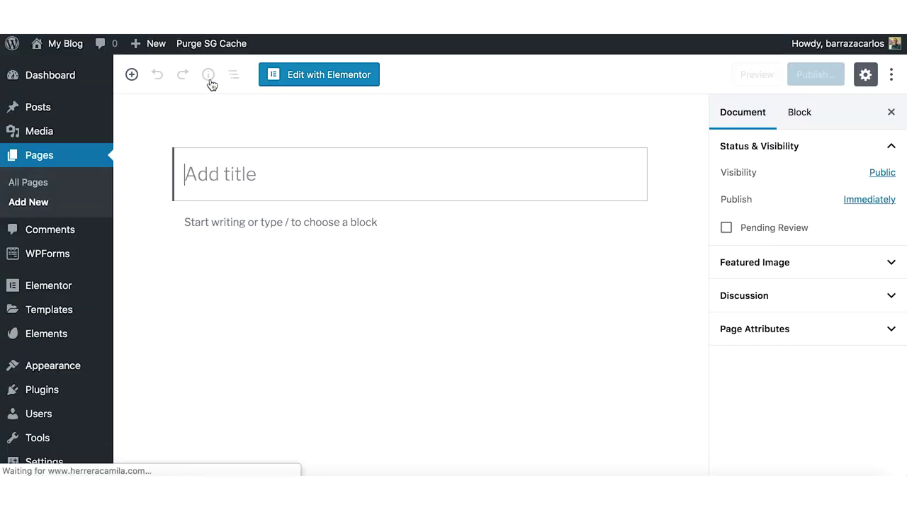
pyautogui.write('Sample')
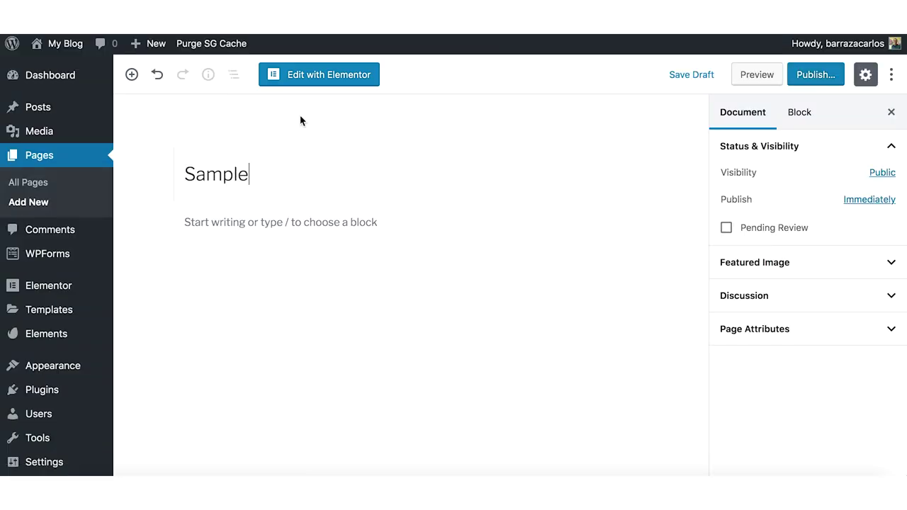
pyautogui.click(328, 74)
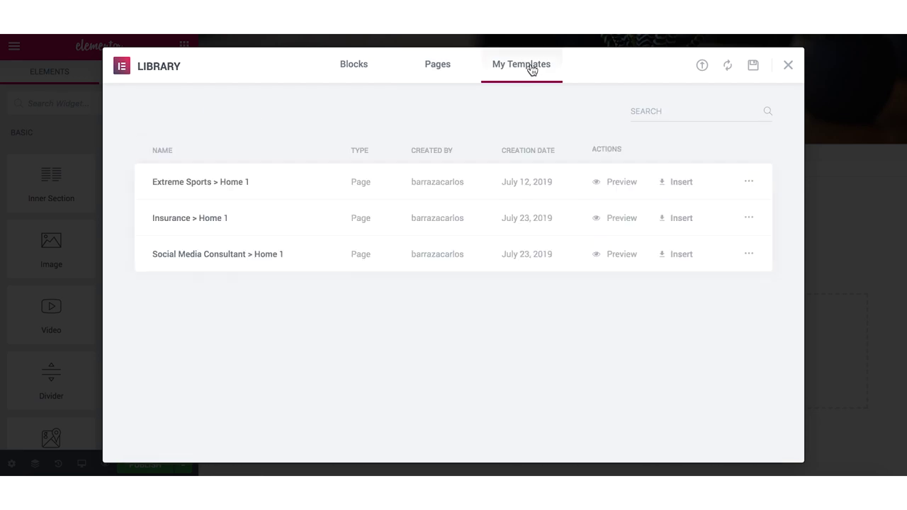
# - Insert the Social Media Consultant > Home 1 template, accepting its document settings
pyautogui.click(695, 255)
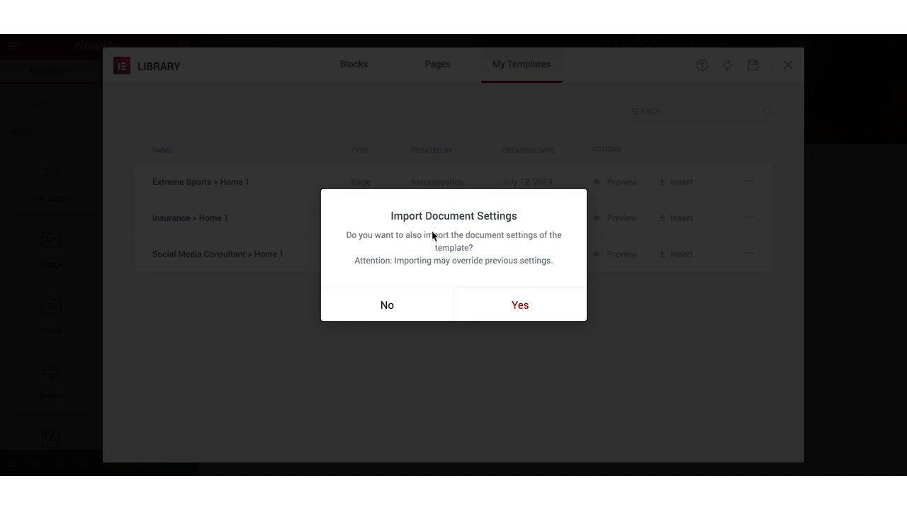
pyautogui.click(484, 315)
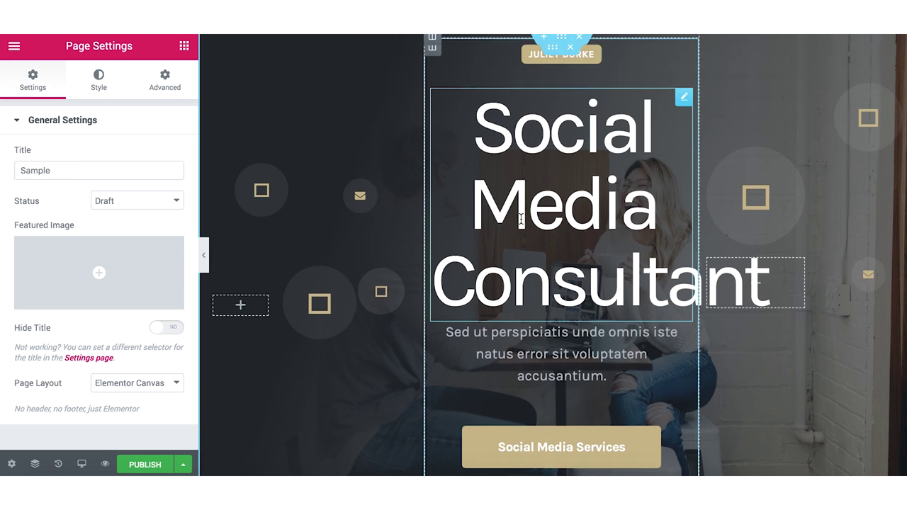
# - Scroll through the inserted Home 1 design down to its lower sections and back up to the hero
pyautogui.scroll(-10, 324, 191)
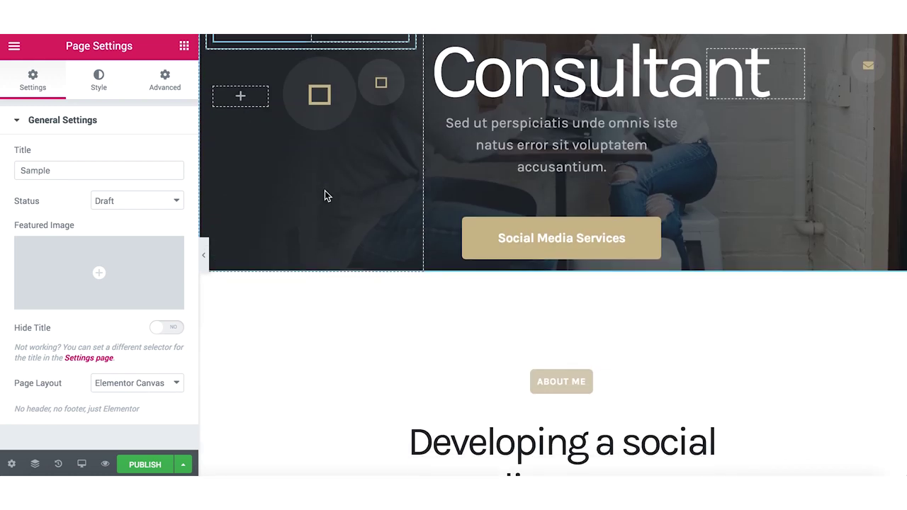
pyautogui.scroll(-12, 326, 197)
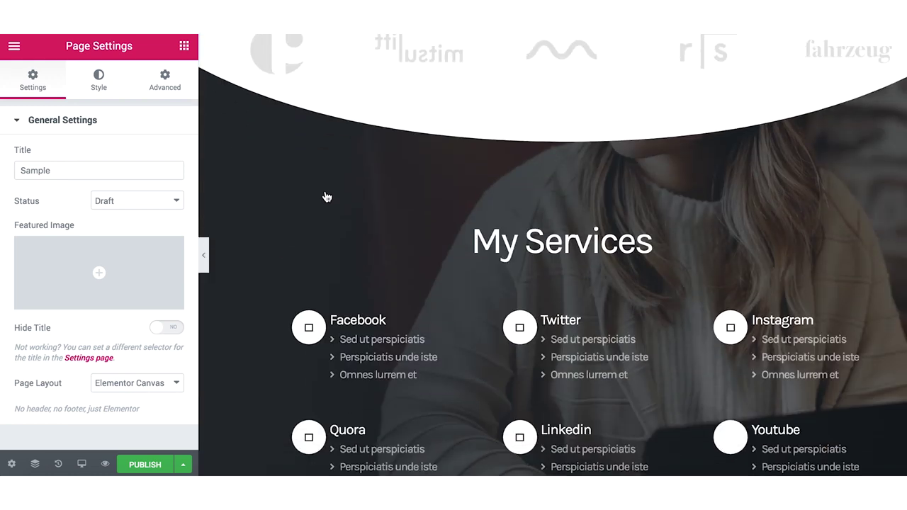
pyautogui.scroll(-9, 498, 242)
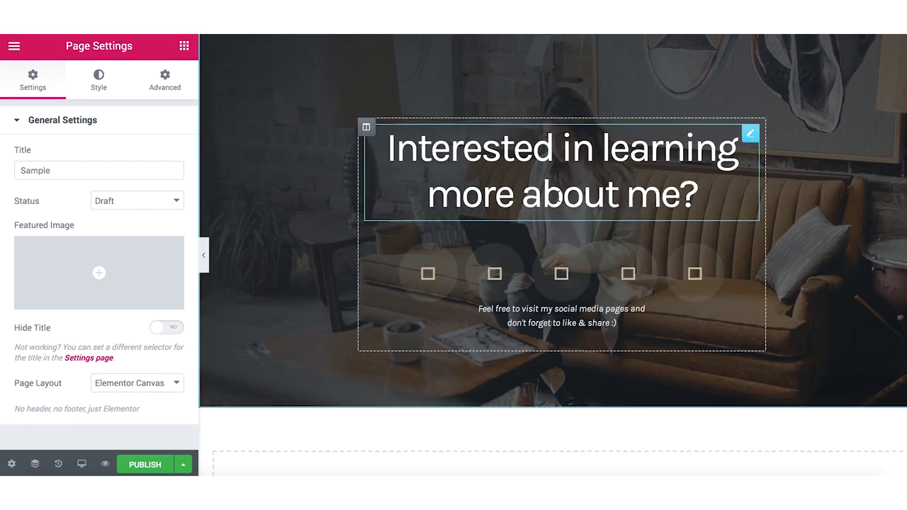
pyautogui.scroll(3, 560, 206)
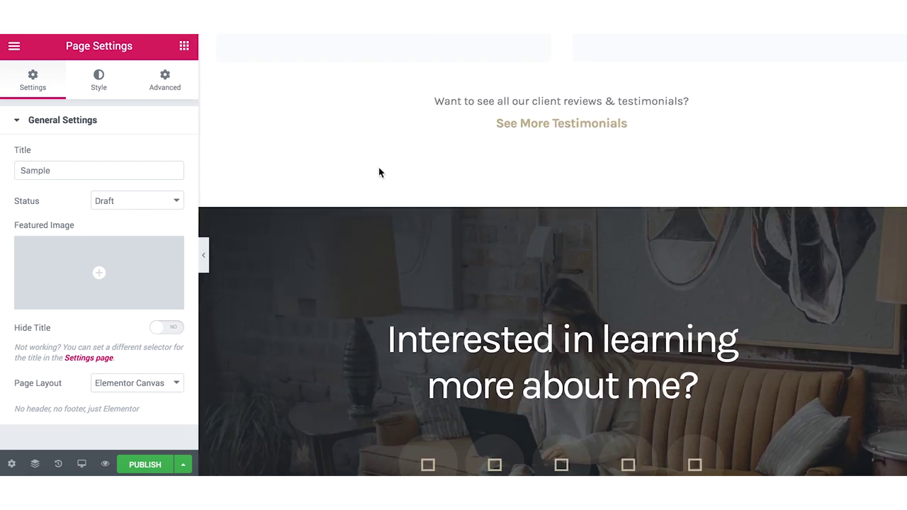
pyautogui.scroll(15, 330, 158)
pyautogui.scroll(10, 363, 269)
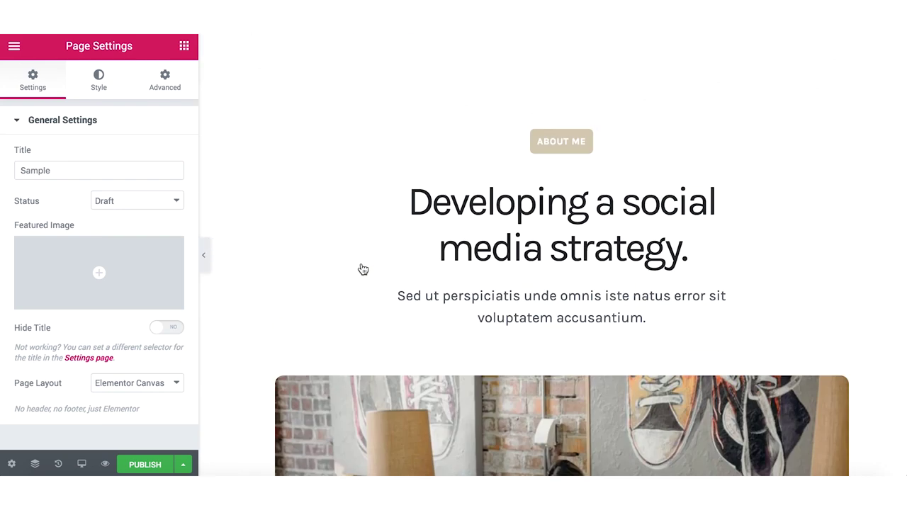